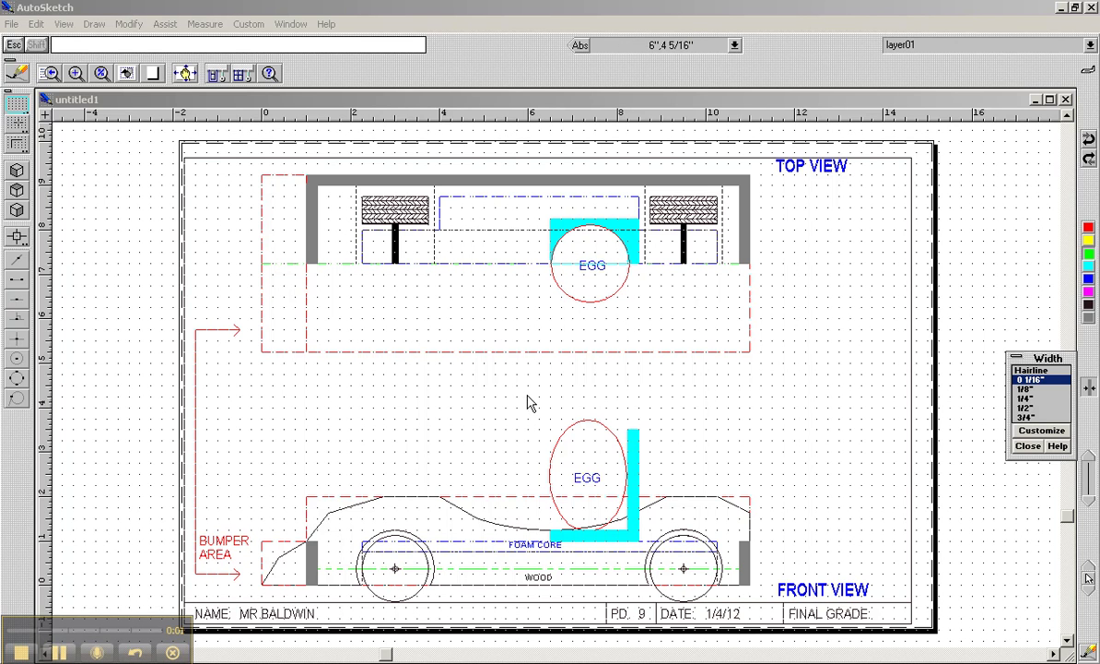
- Zoom Box around the front-view egg and its cyan seat
left_click(529, 405)
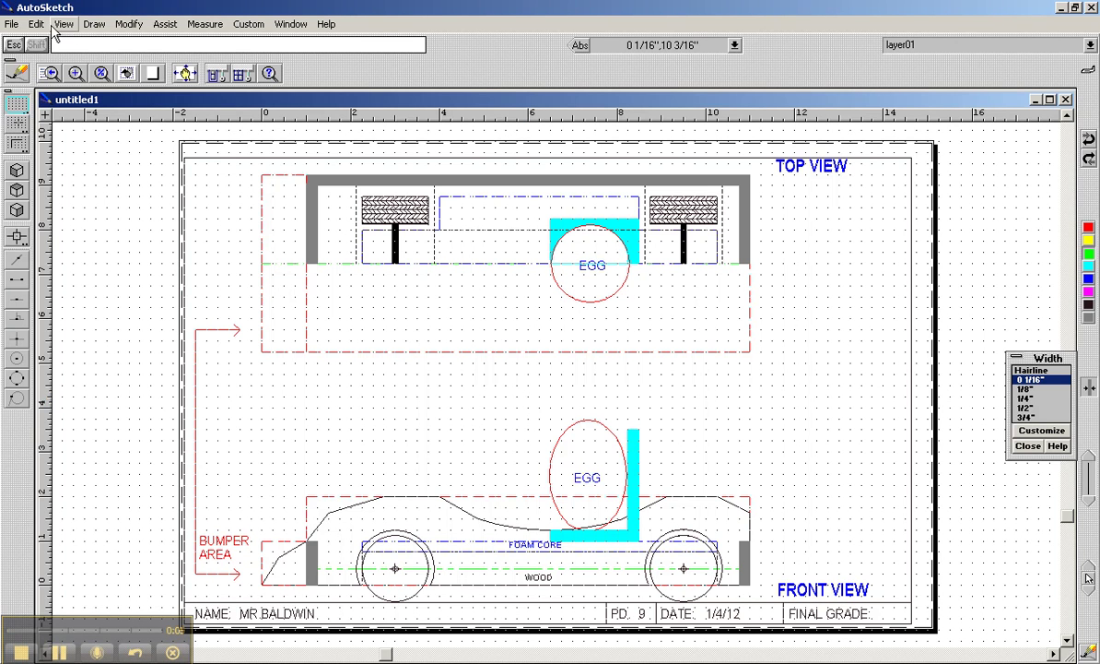
left_click(76, 74)
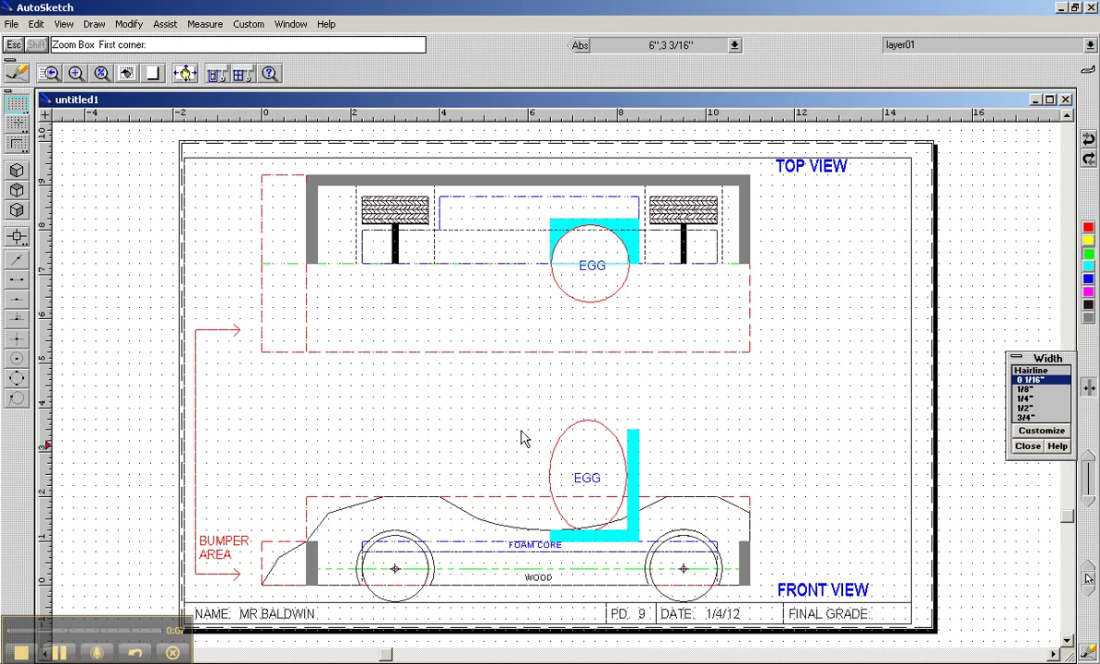
left_click(514, 403)
left_click(662, 562)
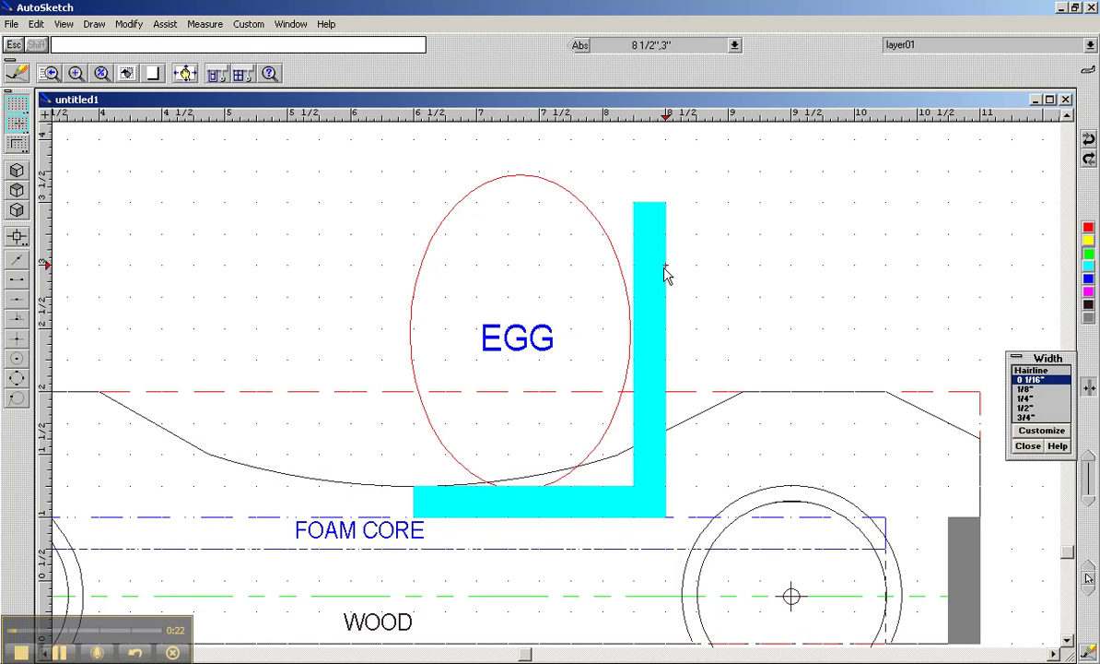
- Draw a green line up the seat back, then a line across to the egg's top
left_click(94, 24)
left_click(119, 74)
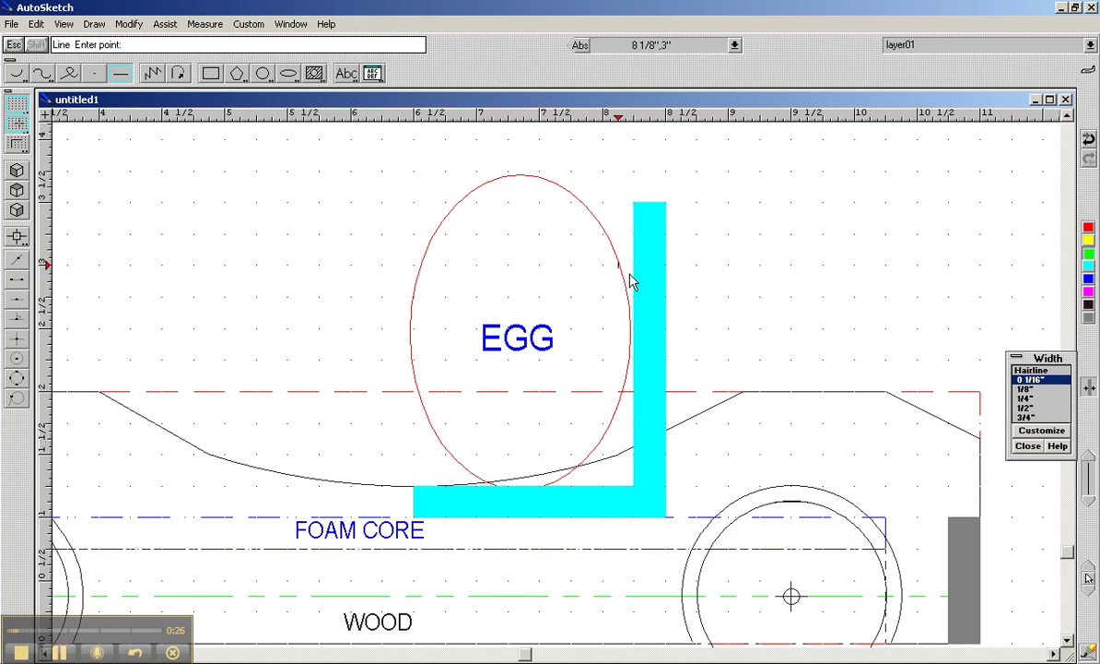
left_click(664, 264)
left_click(668, 203)
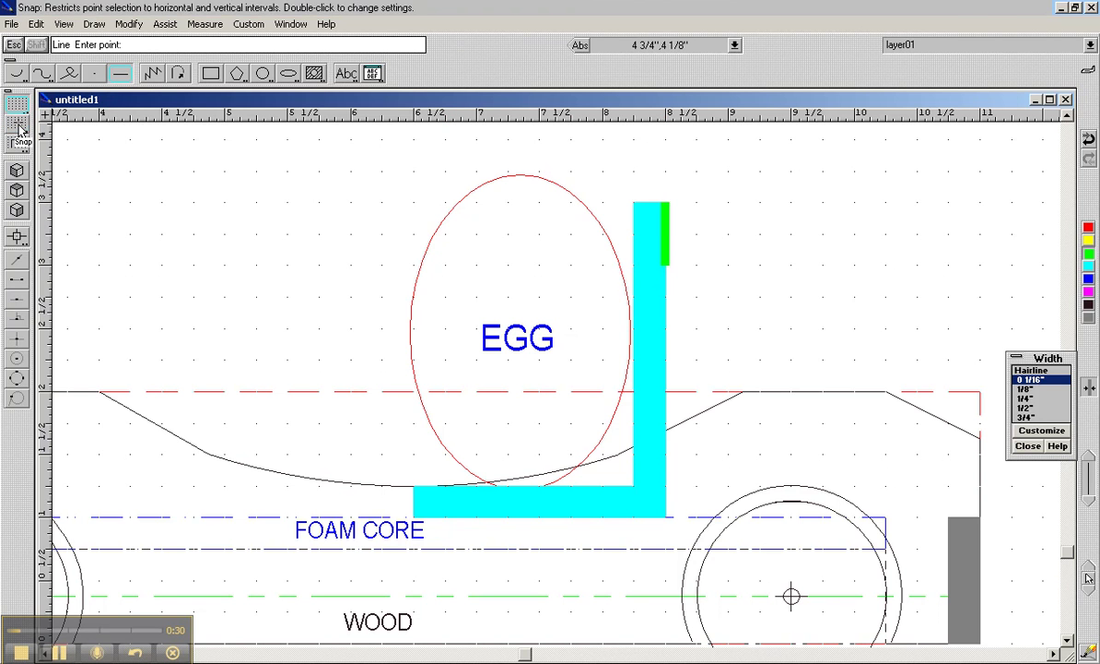
left_click(668, 206)
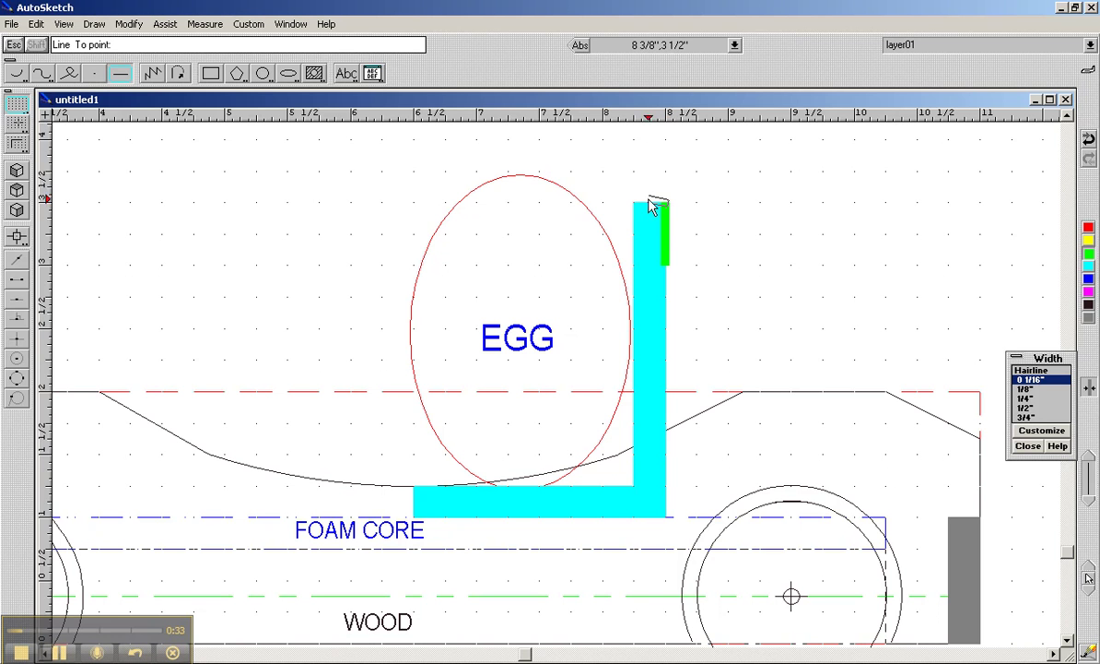
left_click(513, 176)
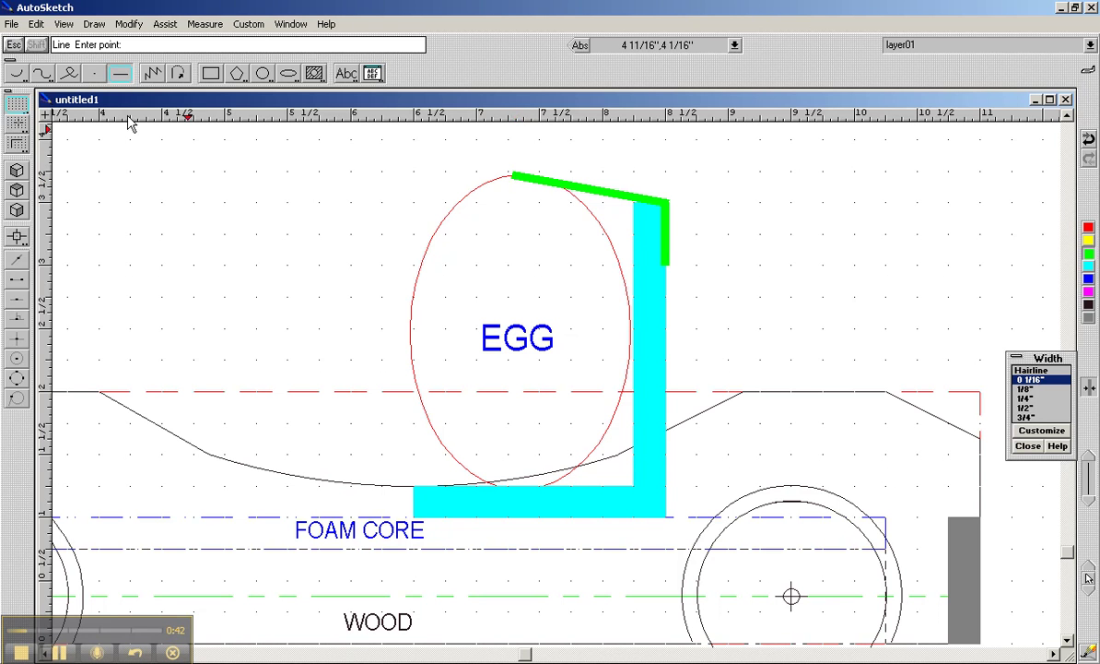
left_click(17, 73)
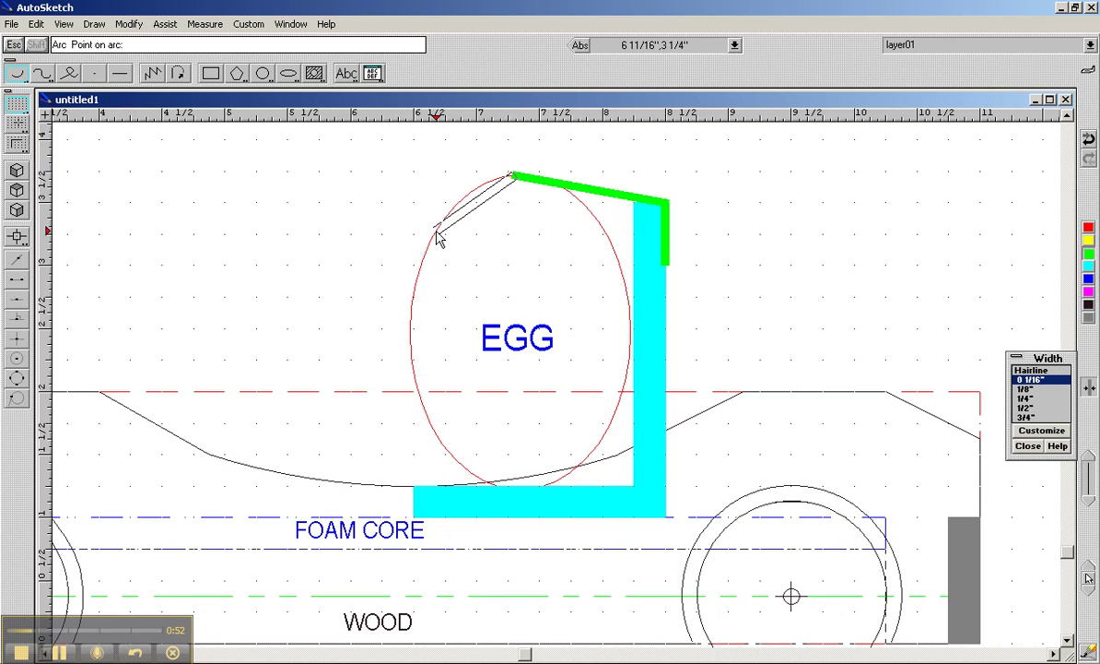
- Arc the green belt around the egg's upper left, then draw a vertical line down to the seat
left_click(438, 237)
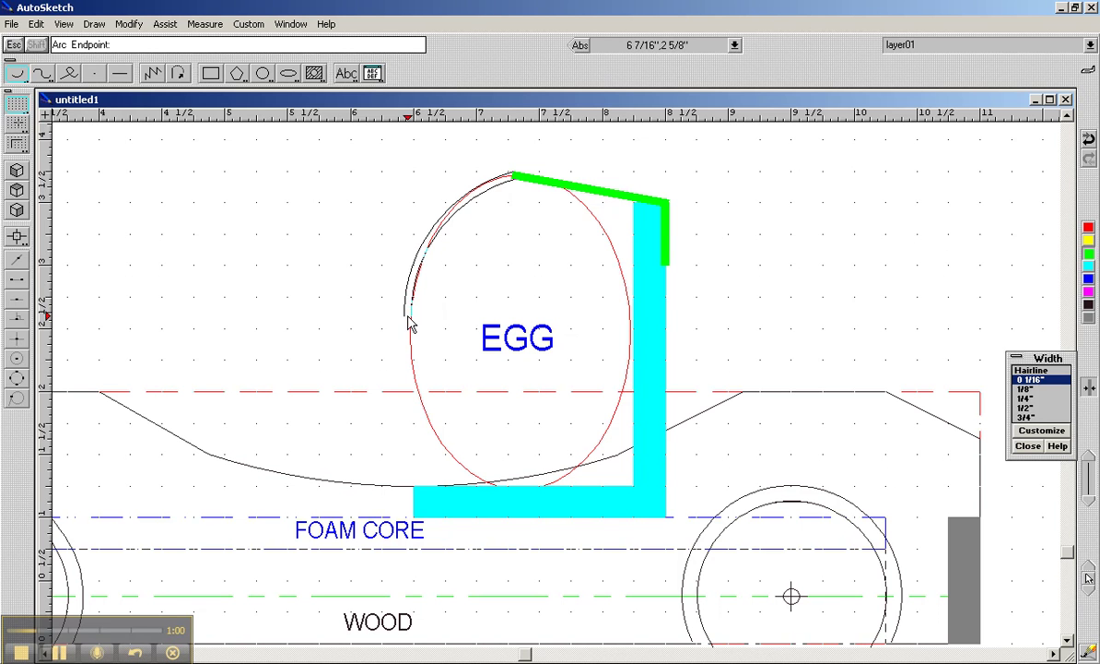
left_click(409, 315)
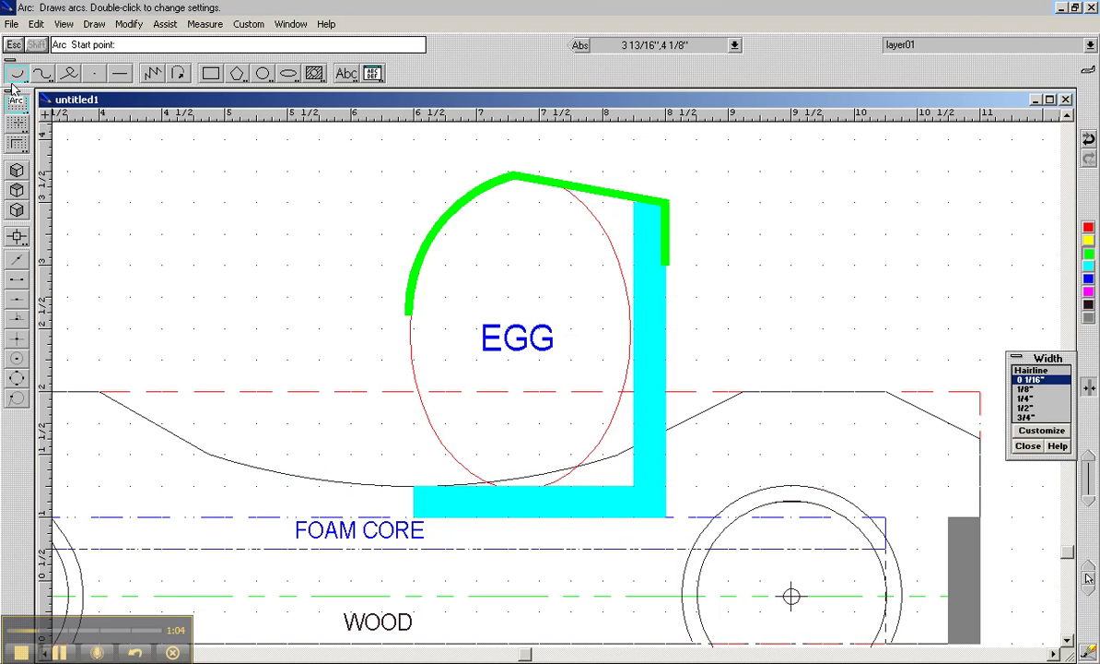
left_click(119, 73)
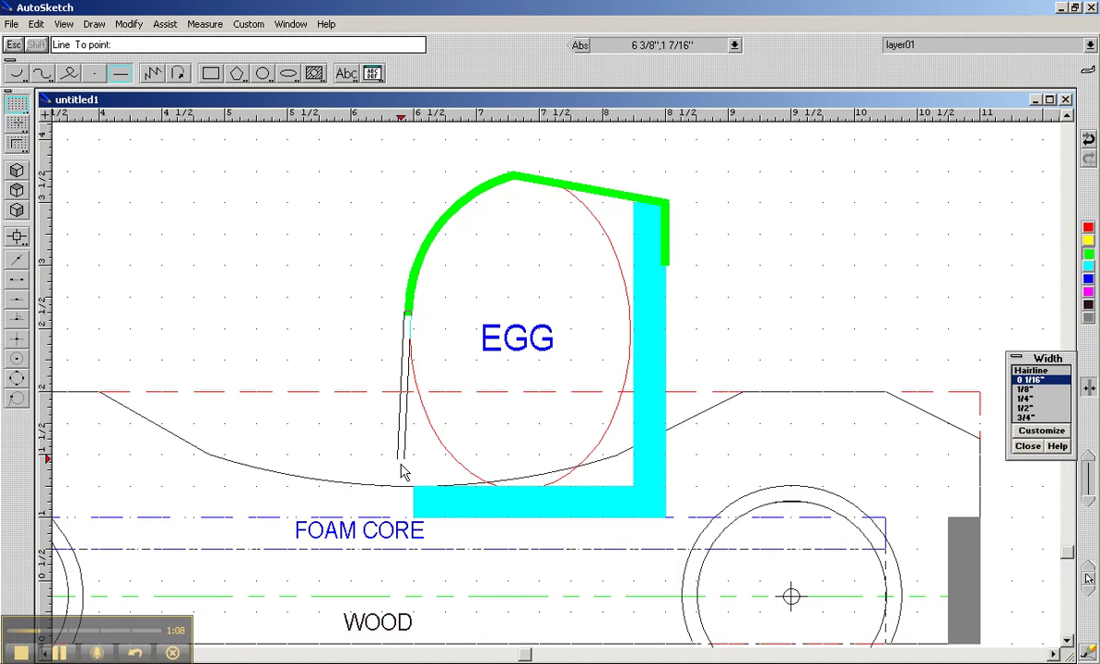
left_click(408, 524)
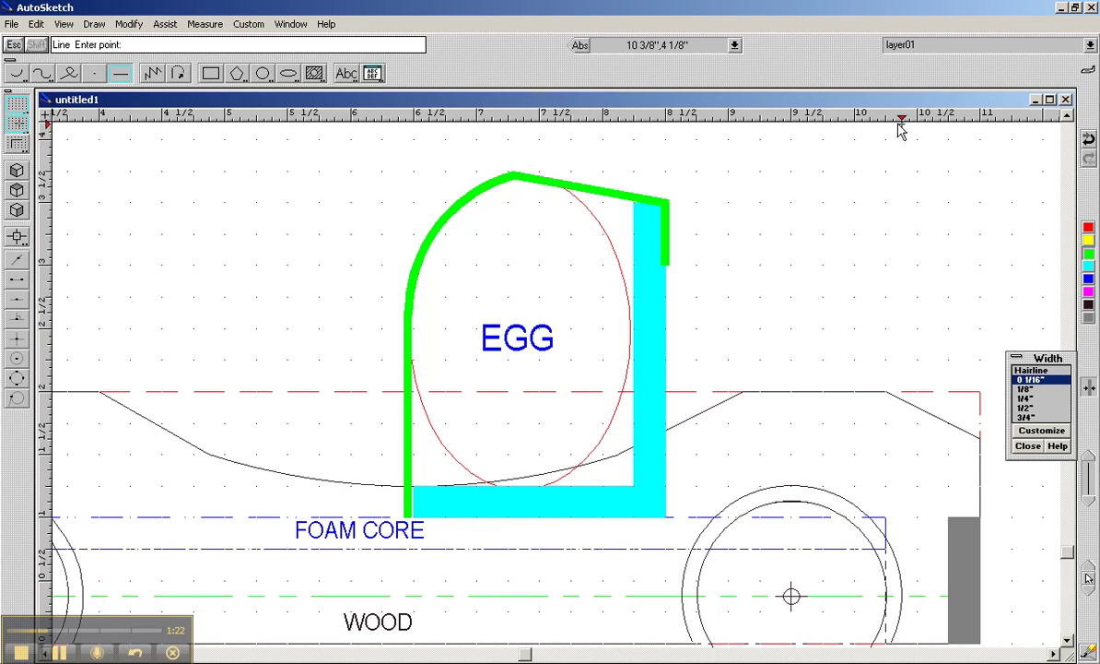
- Draw a 1/4" wide green horizontal line from the seat's right edge to its left edge
left_click(1067, 118)
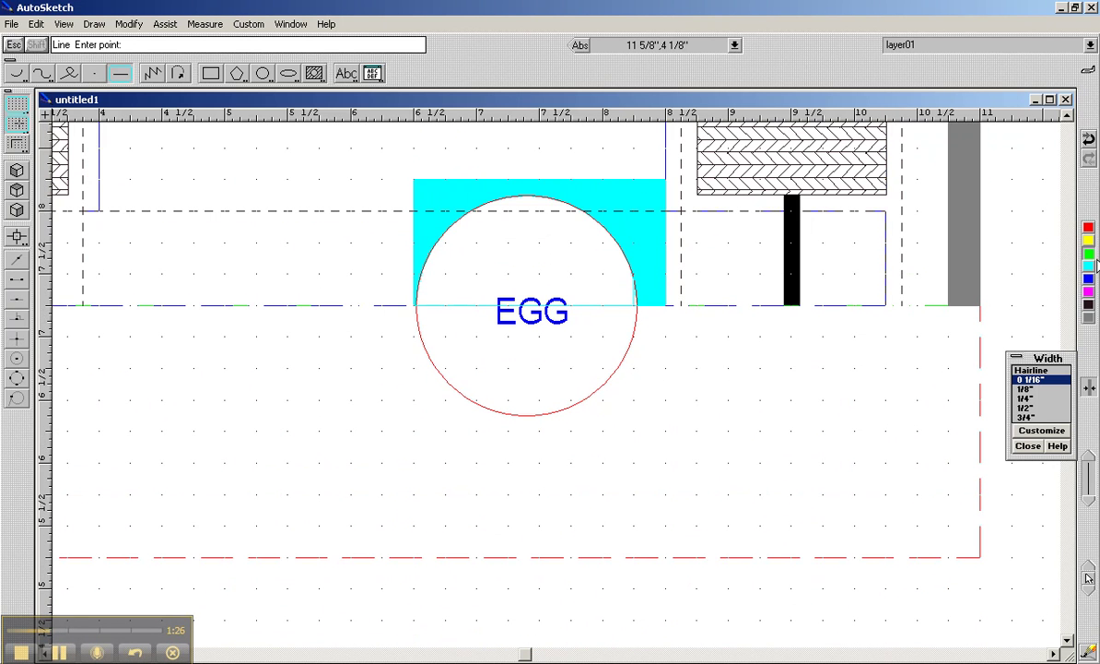
left_click(1038, 408)
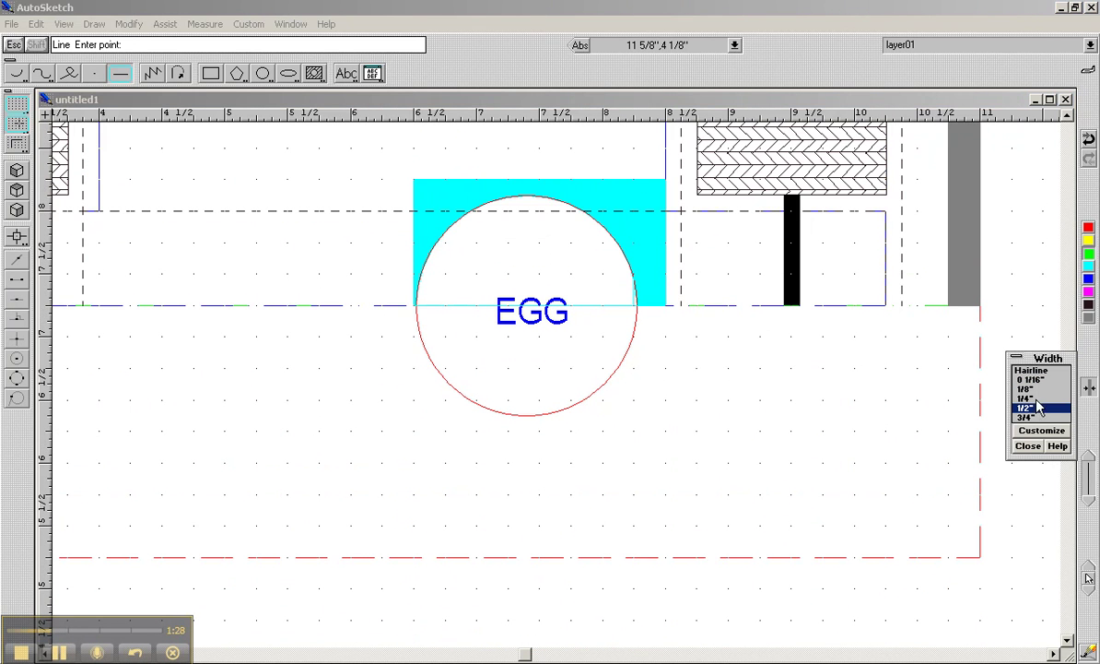
left_click(117, 77)
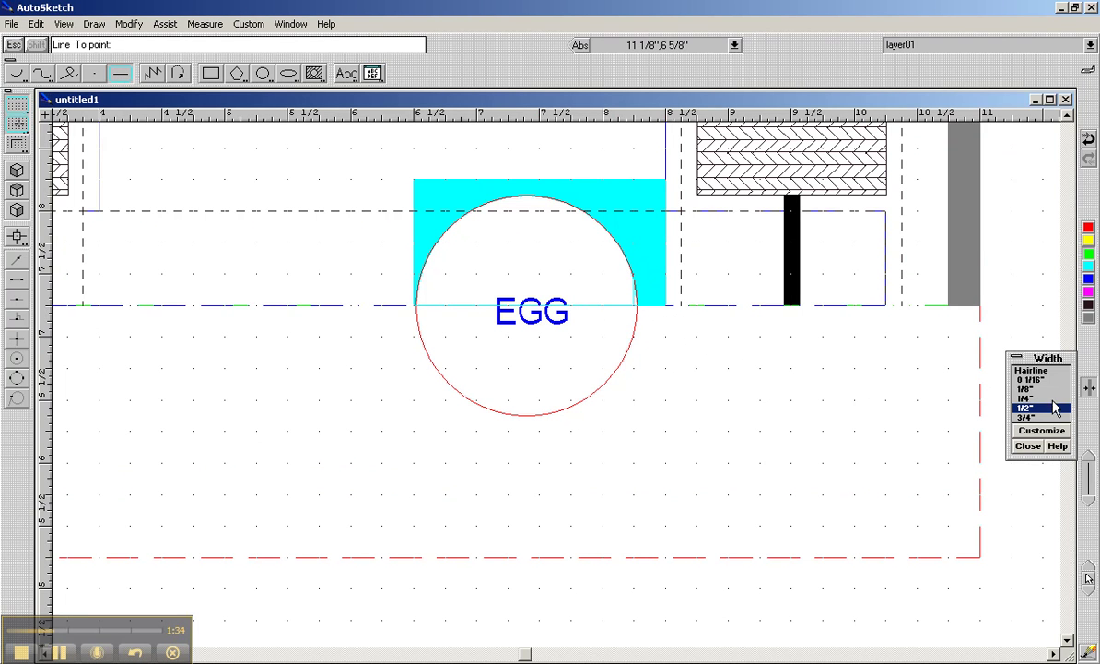
left_click(1024, 399)
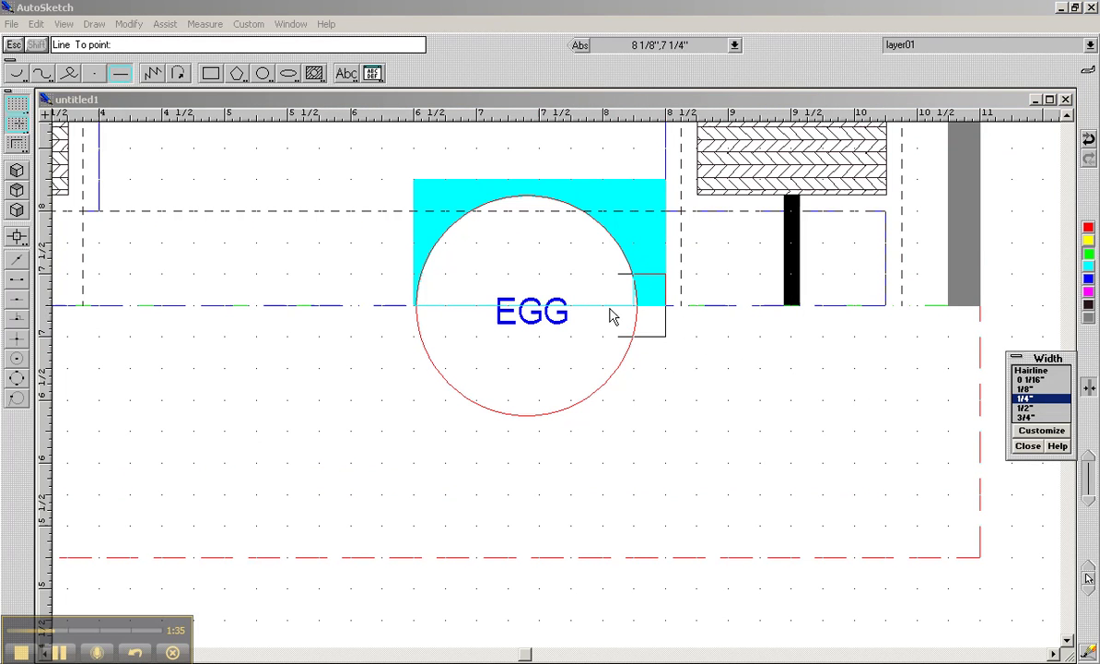
left_click(122, 77)
left_click(667, 306)
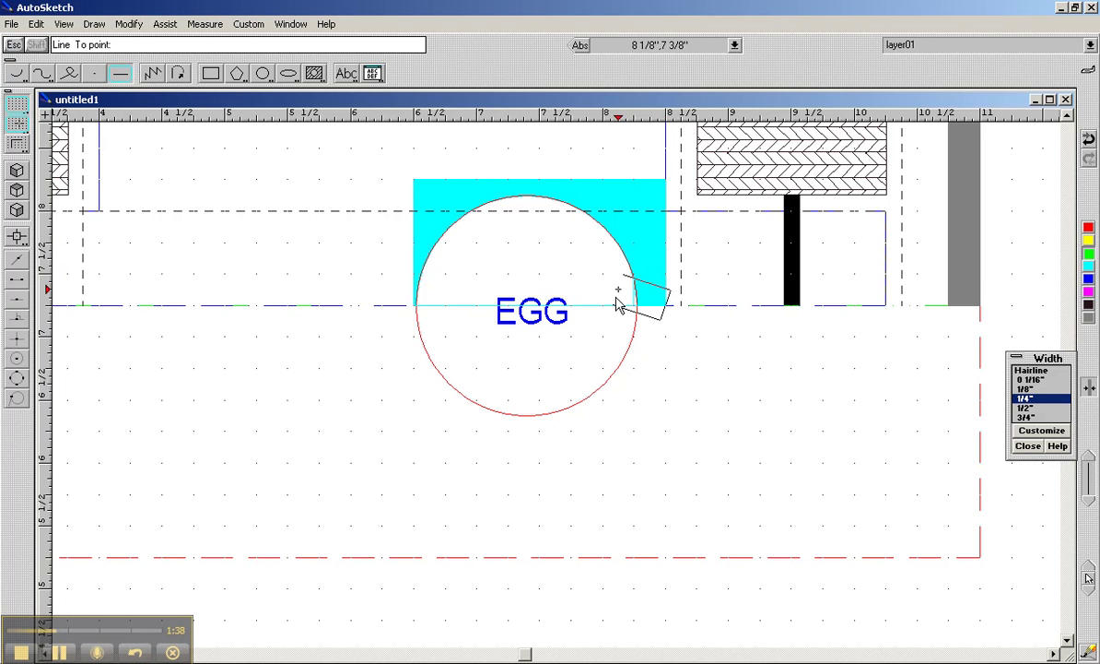
left_click(419, 316)
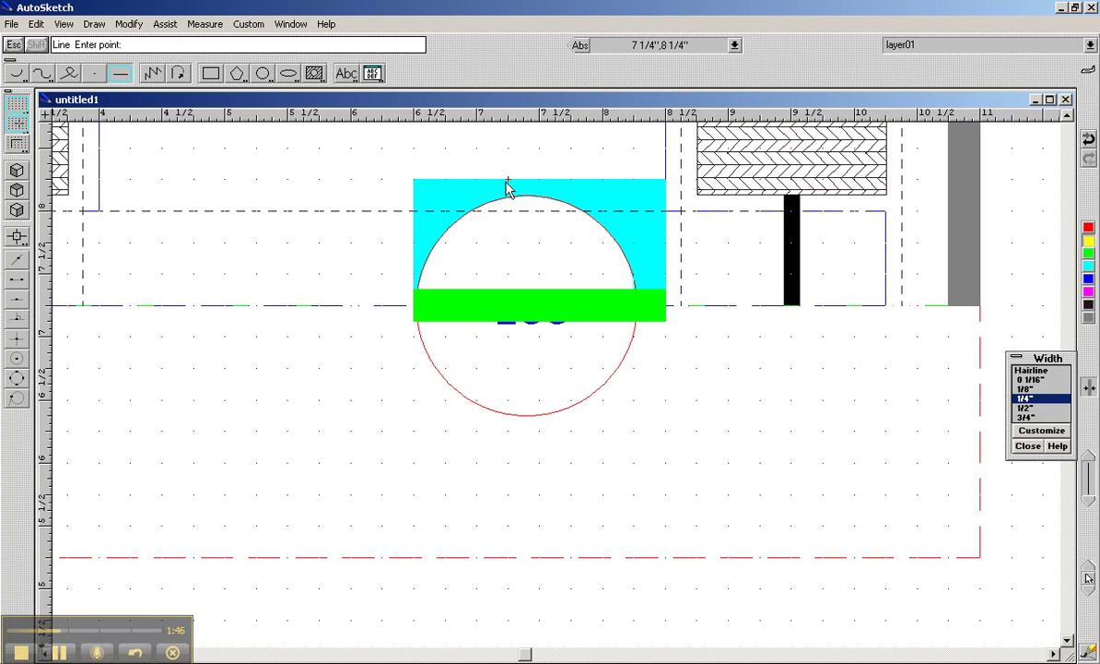
- Draw yellow lines up the seat's right edge to its top corner, then across to the egg's top
left_click(1030, 379)
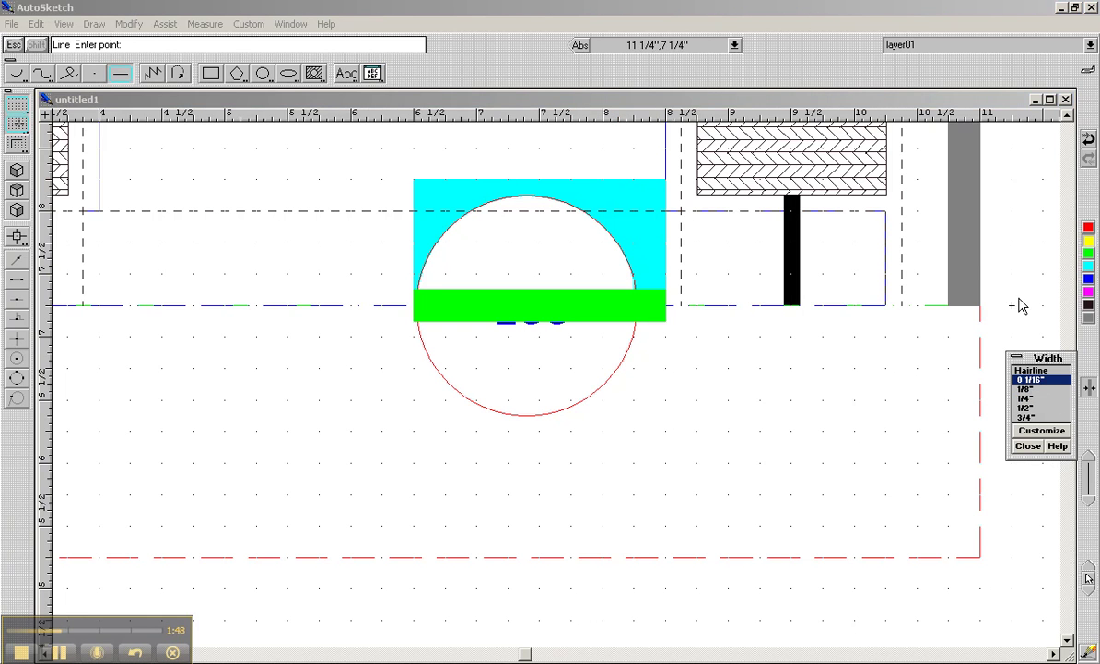
left_click(120, 75)
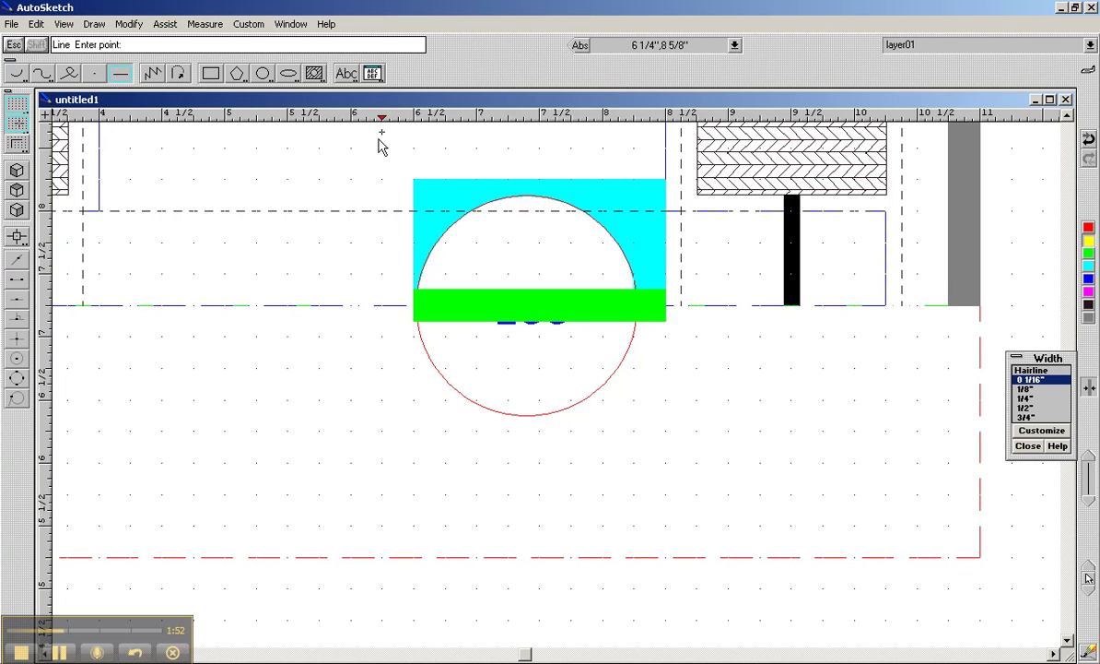
left_click(667, 224)
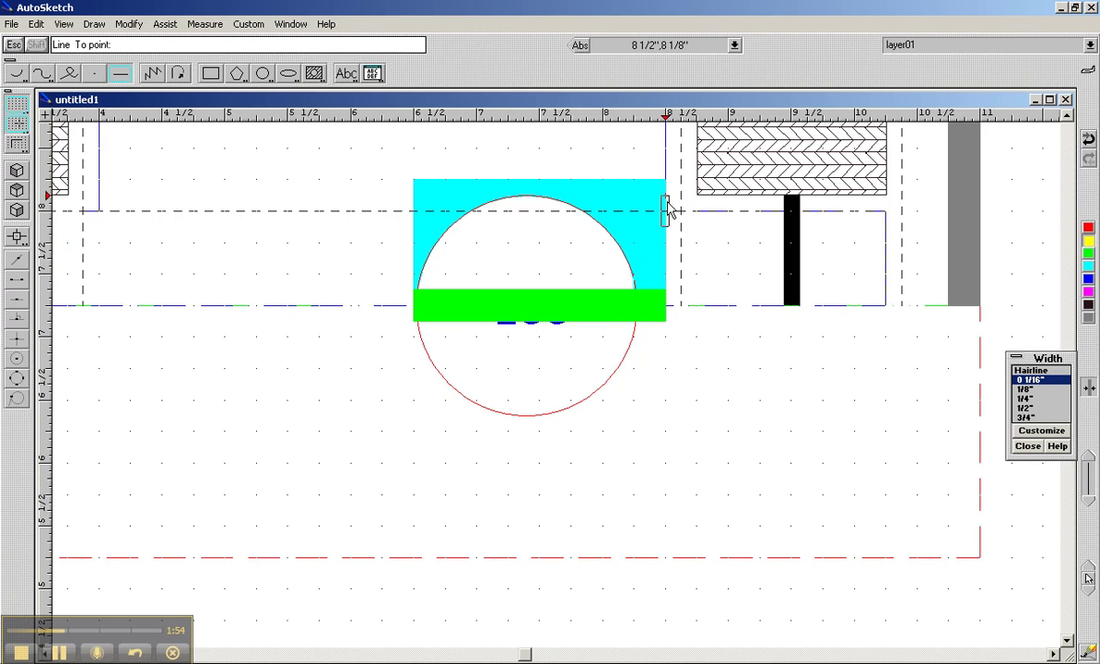
left_click(665, 186)
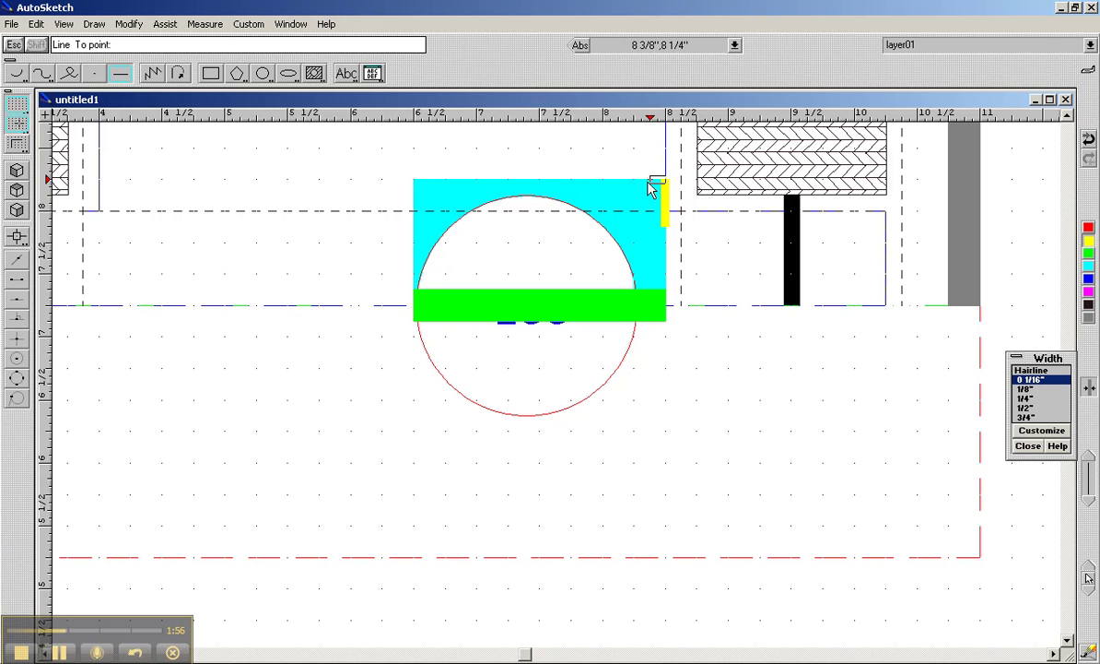
left_click(639, 184)
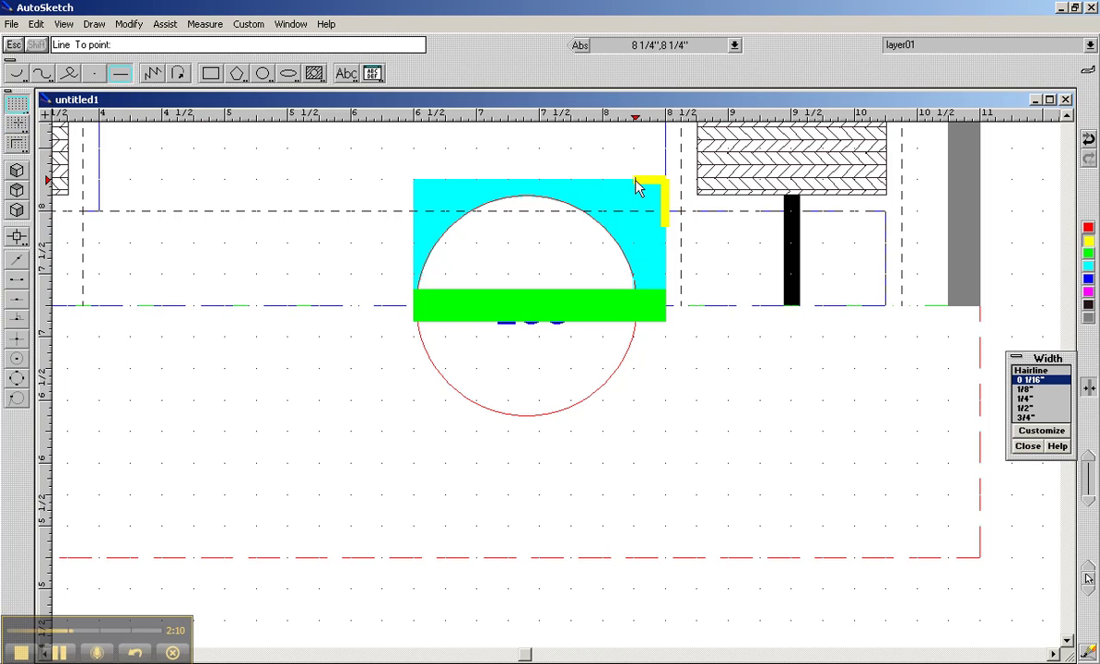
left_click(509, 198)
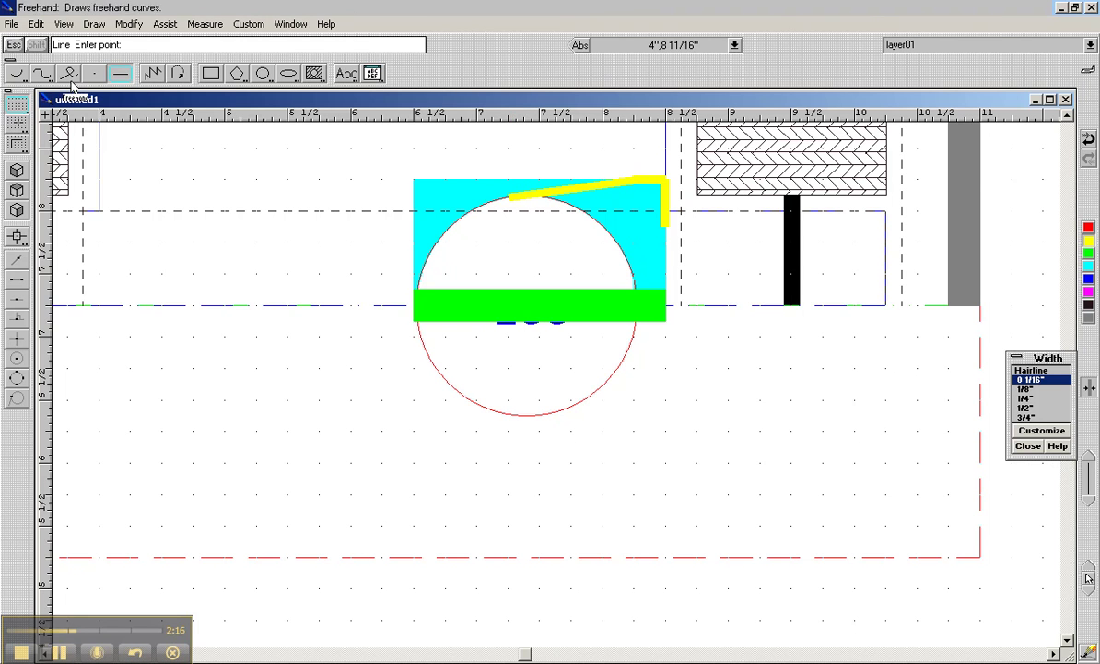
- Zoom in on the egg and arc the yellow belt over its upper left to the green bar
left_click(16, 73)
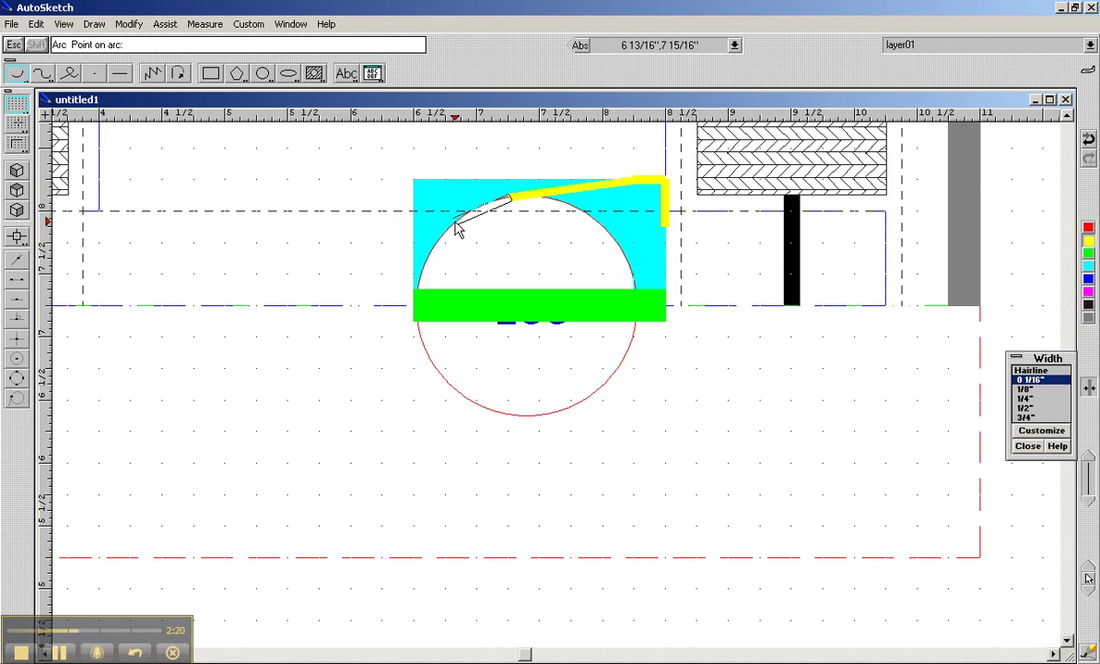
left_click(64, 24)
left_click(51, 72)
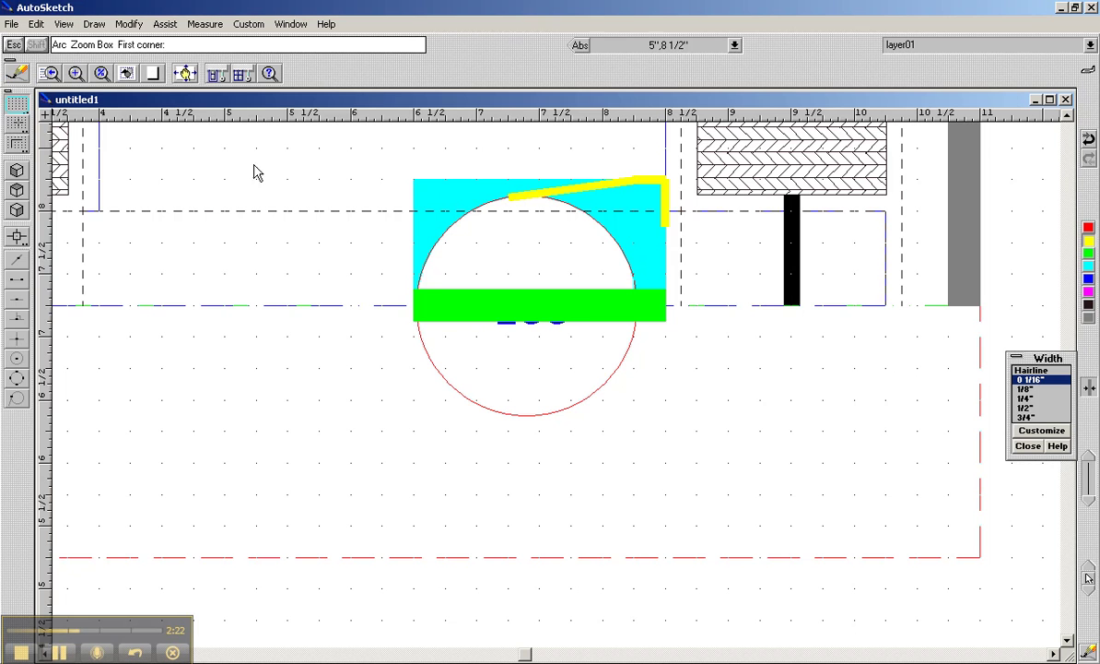
left_click(397, 159)
left_click(703, 456)
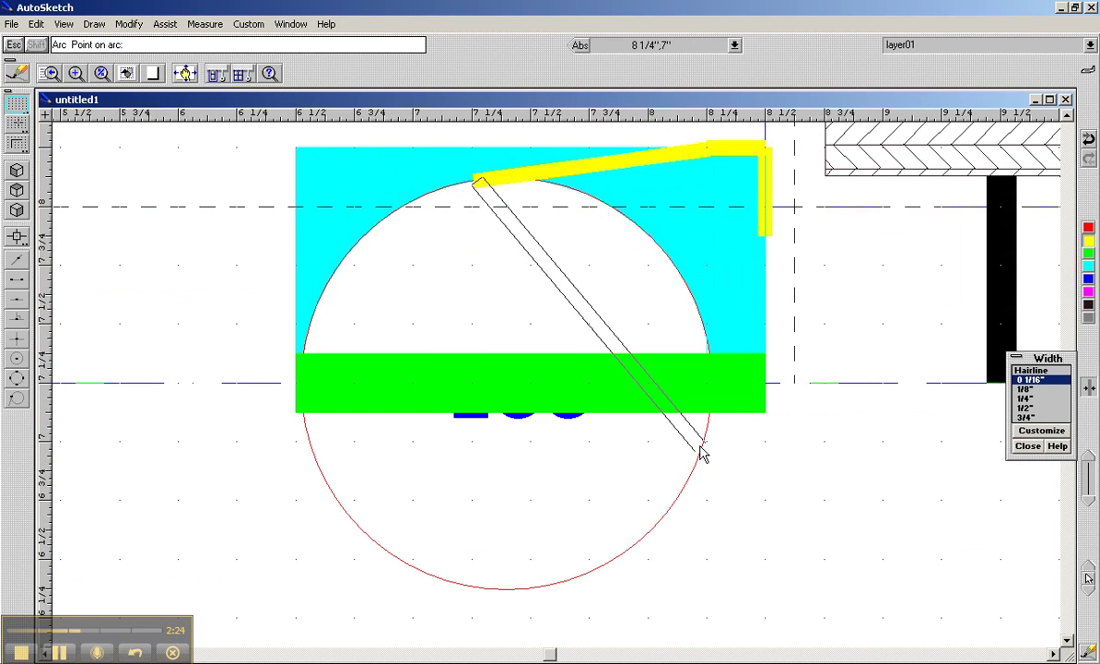
left_click(343, 265)
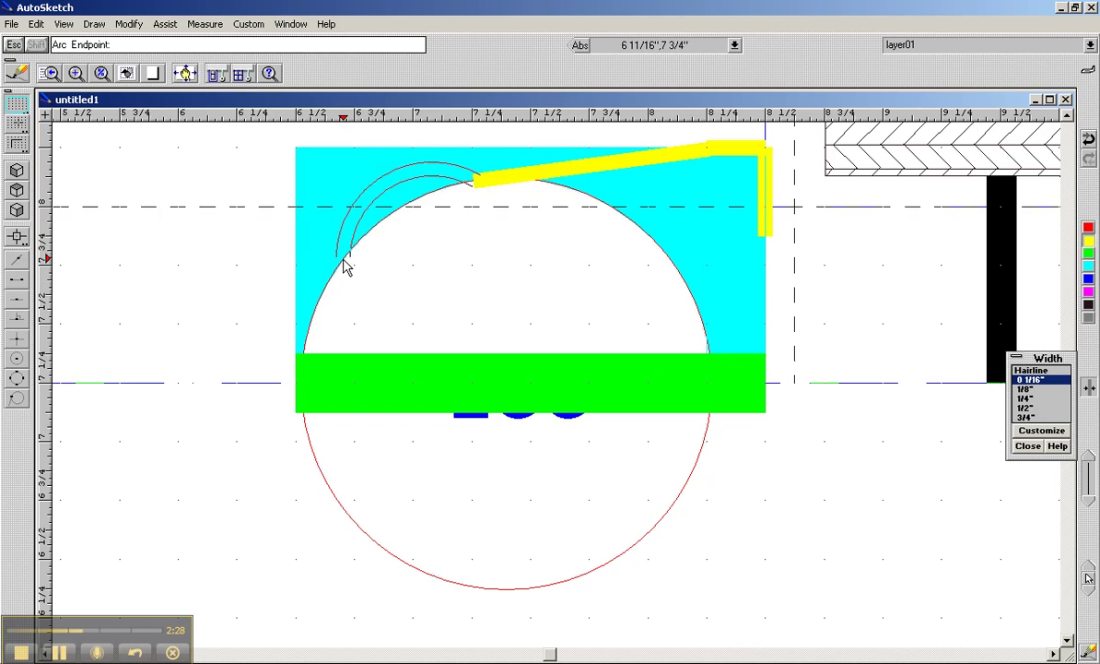
left_click(302, 389)
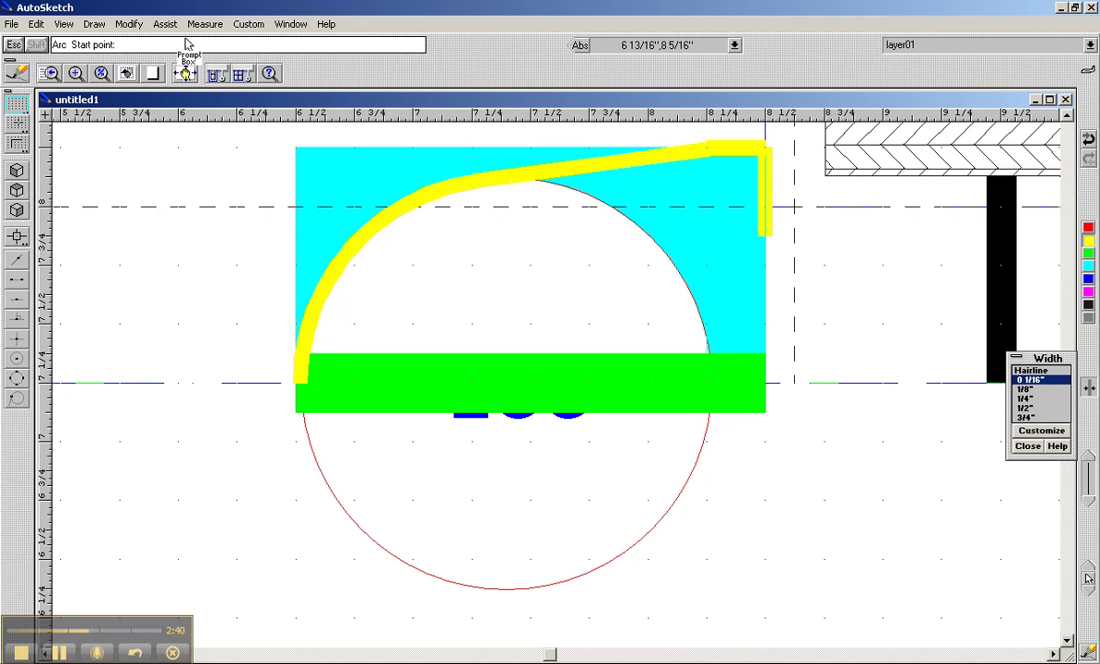
left_click(128, 24)
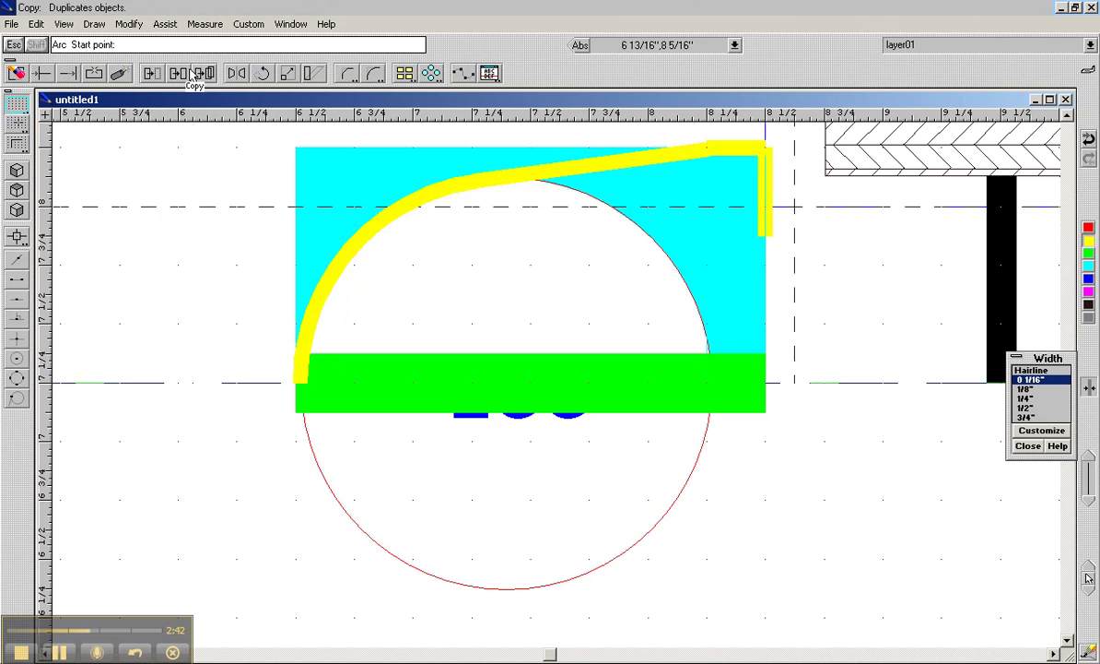
left_click(237, 73)
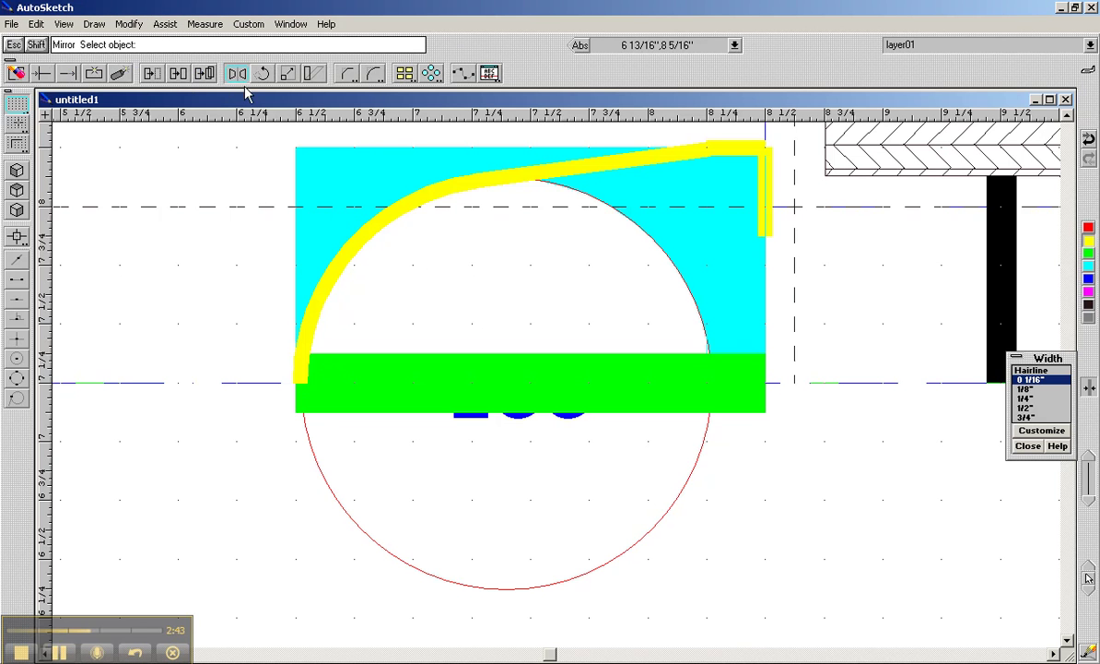
left_click(257, 441)
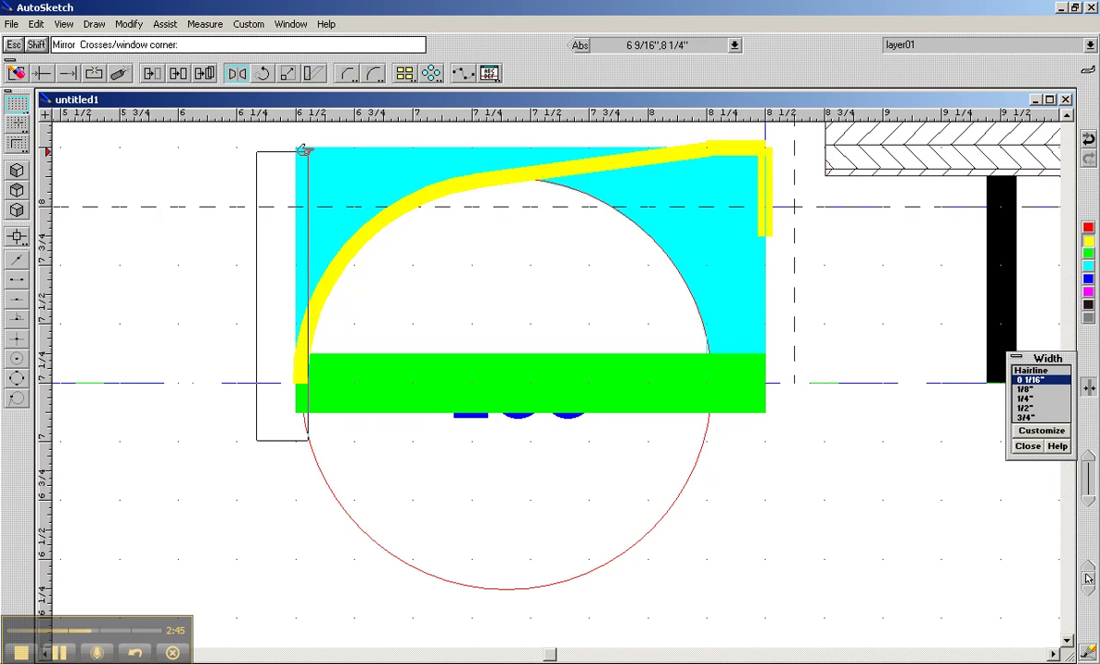
left_click(798, 130)
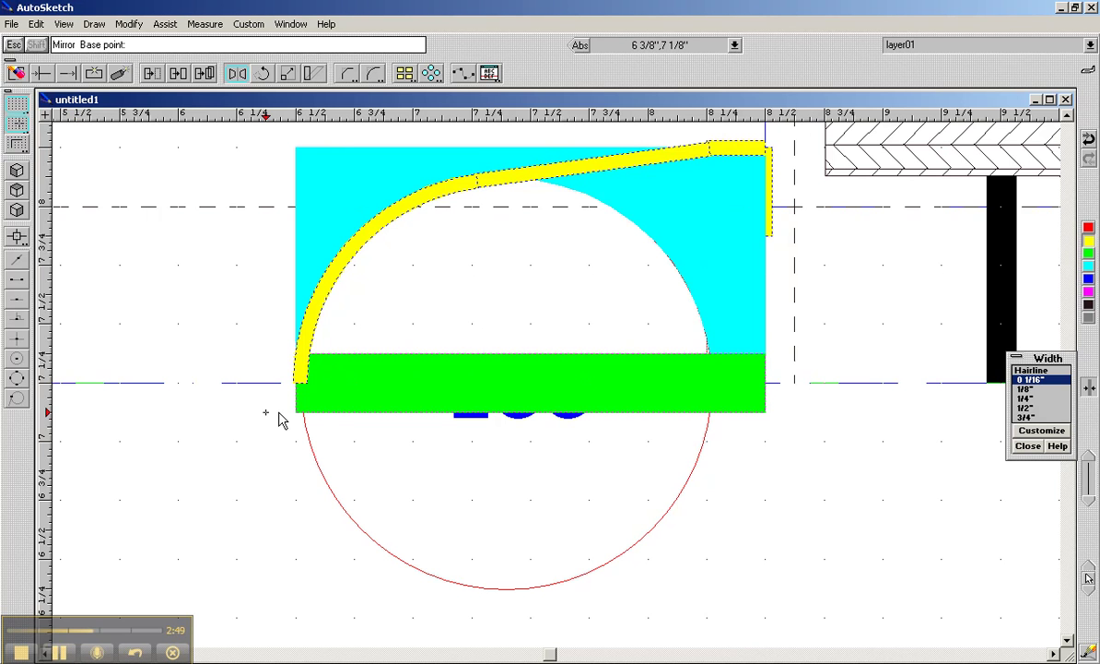
left_click(261, 387)
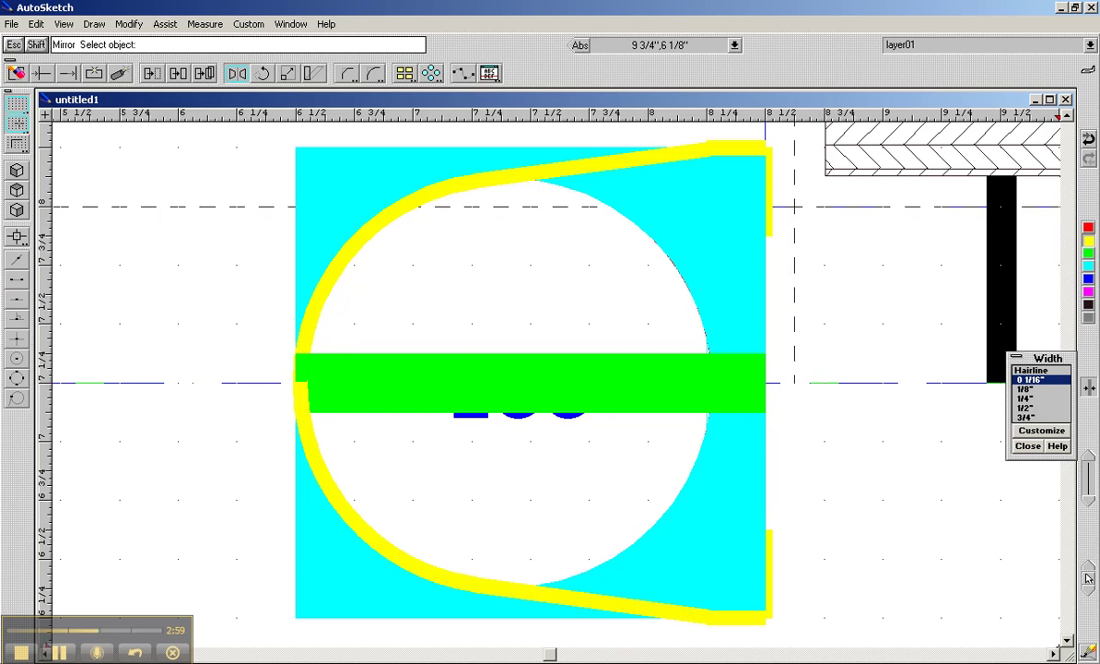
left_click(1087, 578)
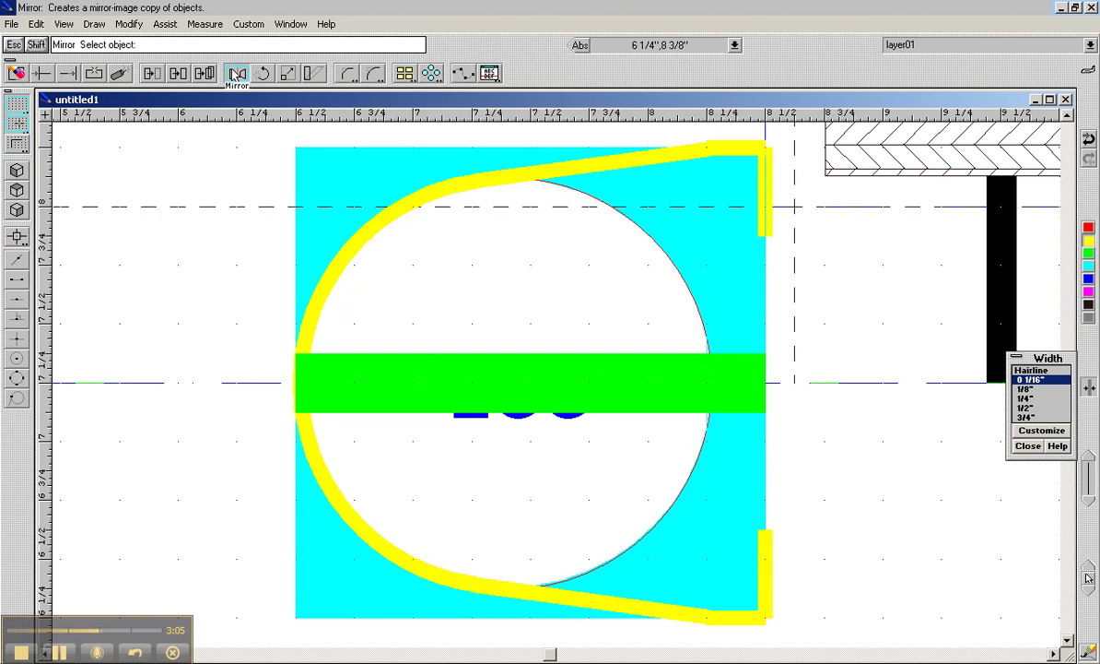
left_click(1089, 159)
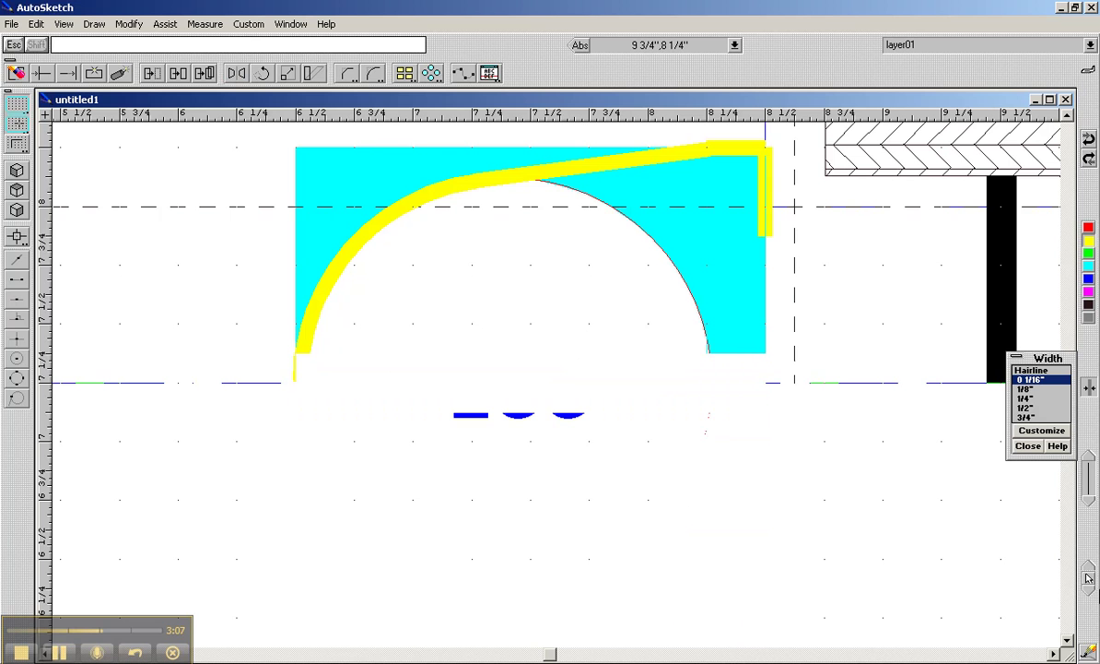
left_click(1089, 578)
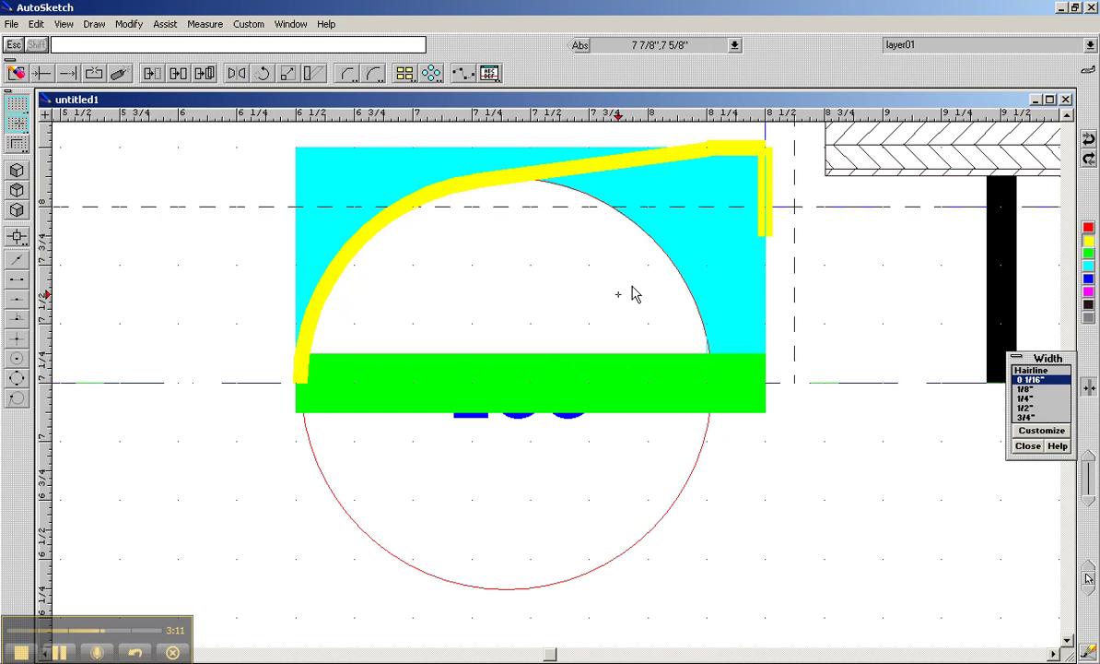
left_click(1069, 642)
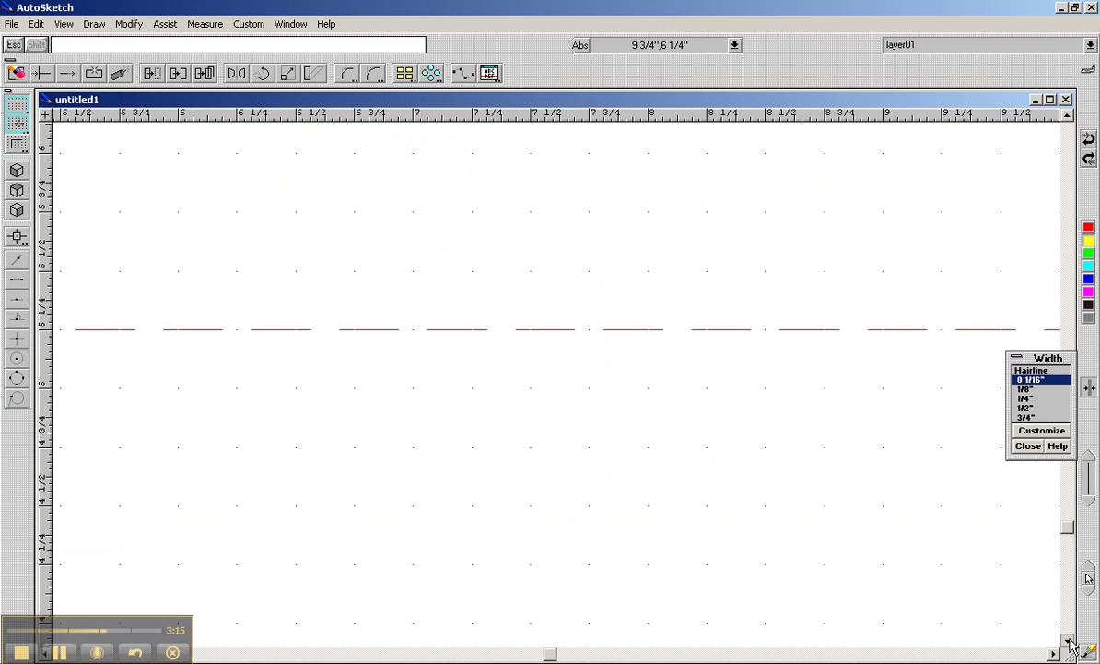
- Draw a 1/4" wide yellow line across the egg's middle from the cyan wall to the green wall
left_click(1068, 643)
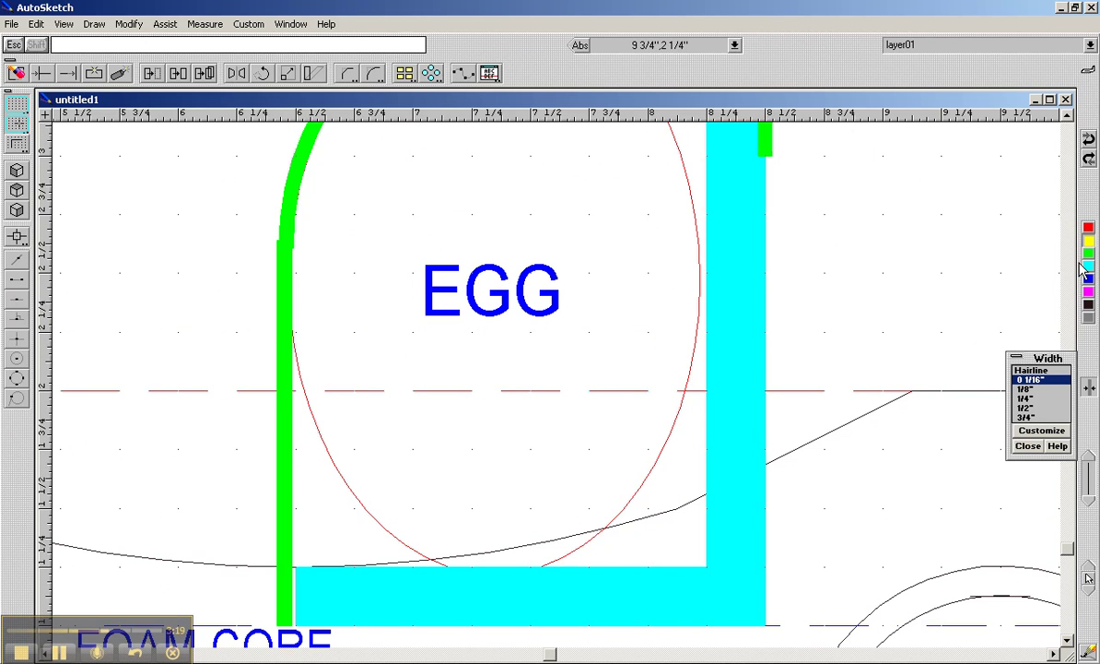
left_click(1026, 398)
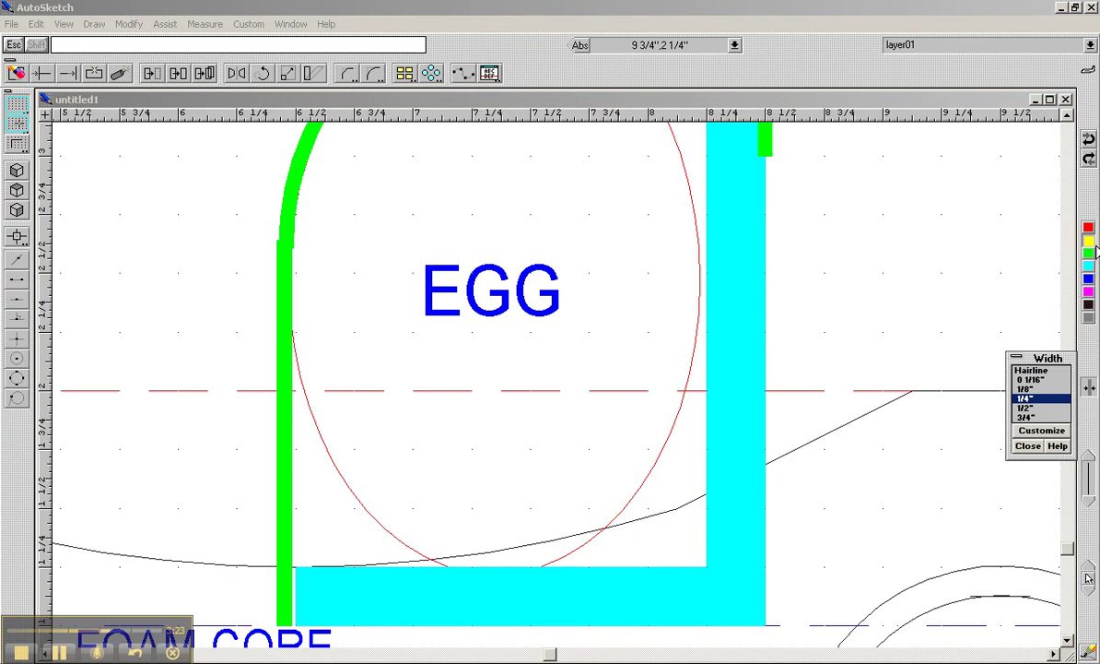
left_click(92, 27)
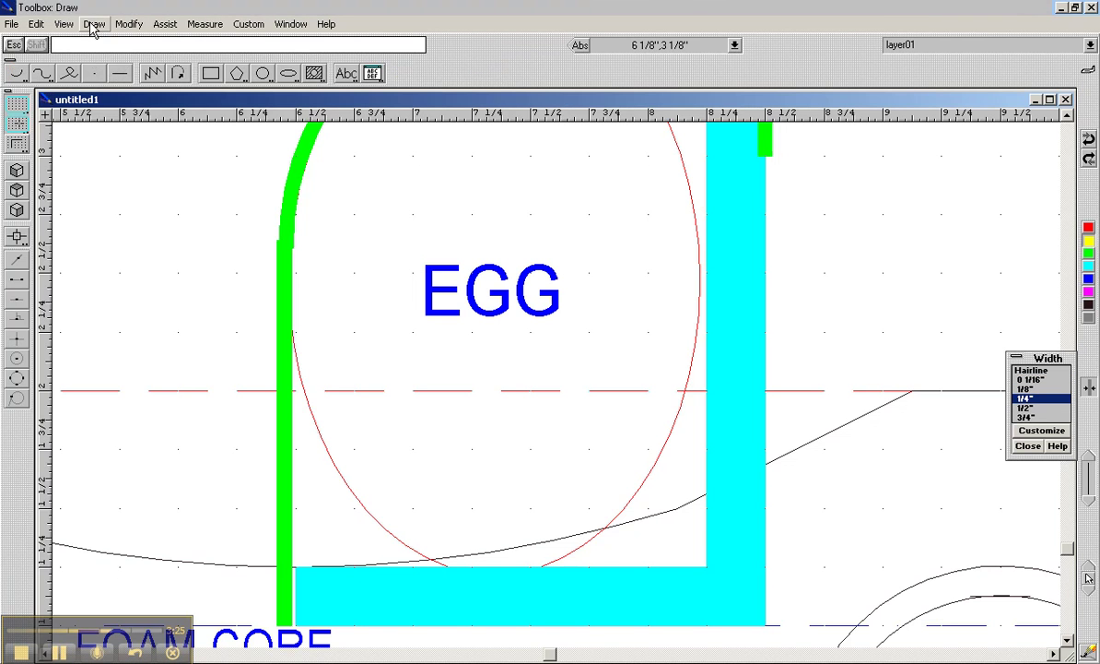
left_click(120, 74)
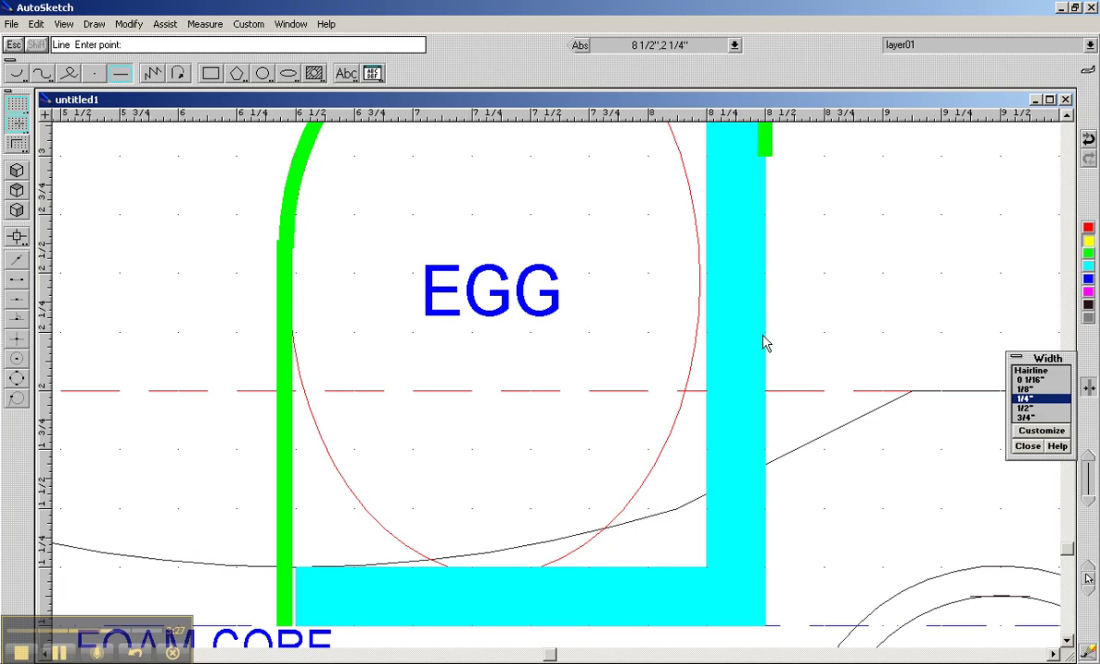
left_click(765, 298)
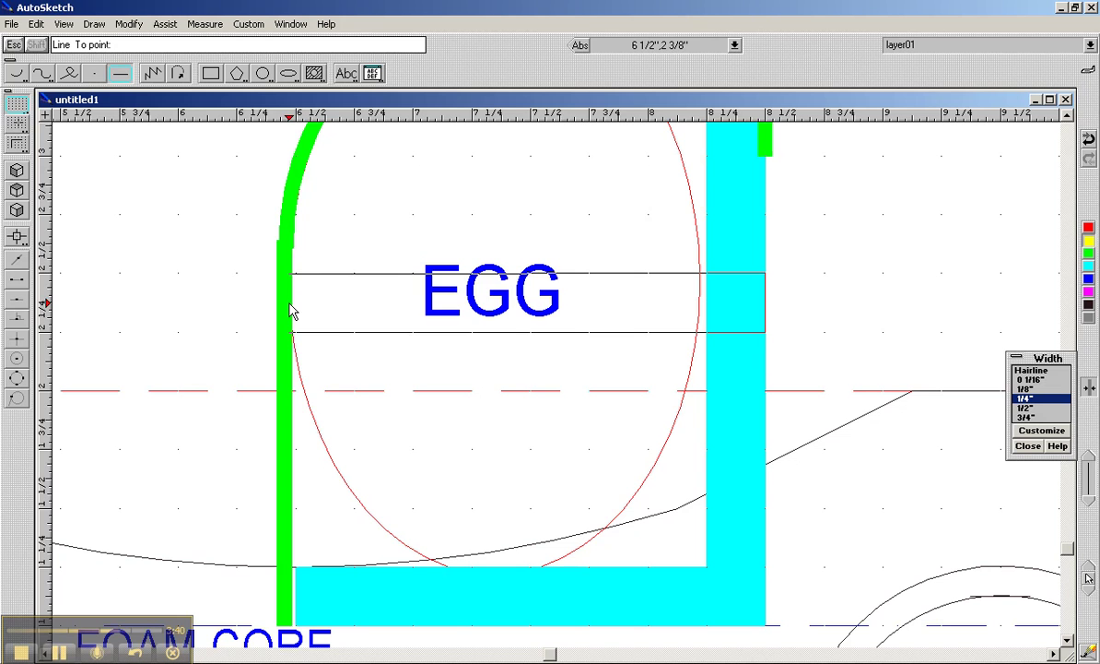
left_click(291, 312)
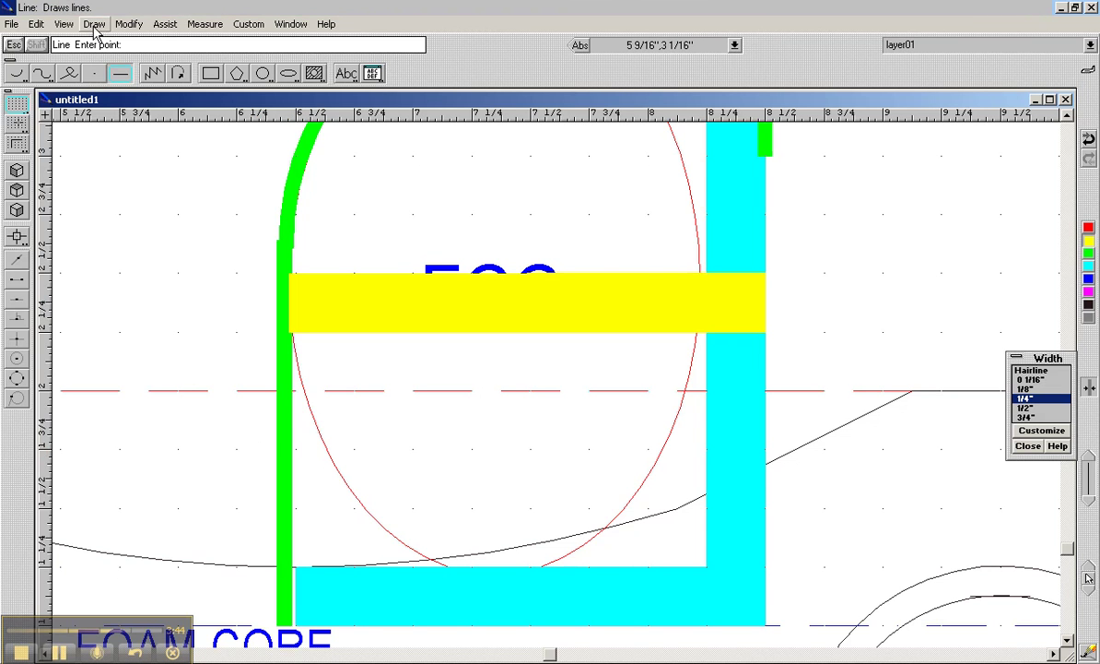
left_click(63, 25)
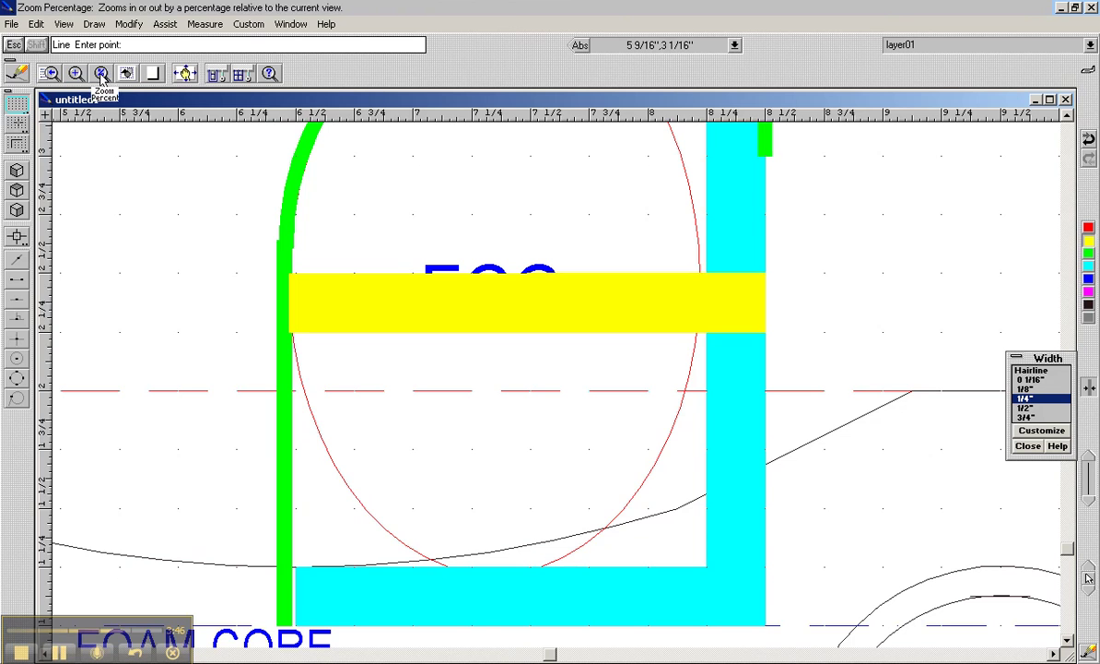
- Zoom Sheet to show the full drawing with both top and front views
left_click(152, 73)
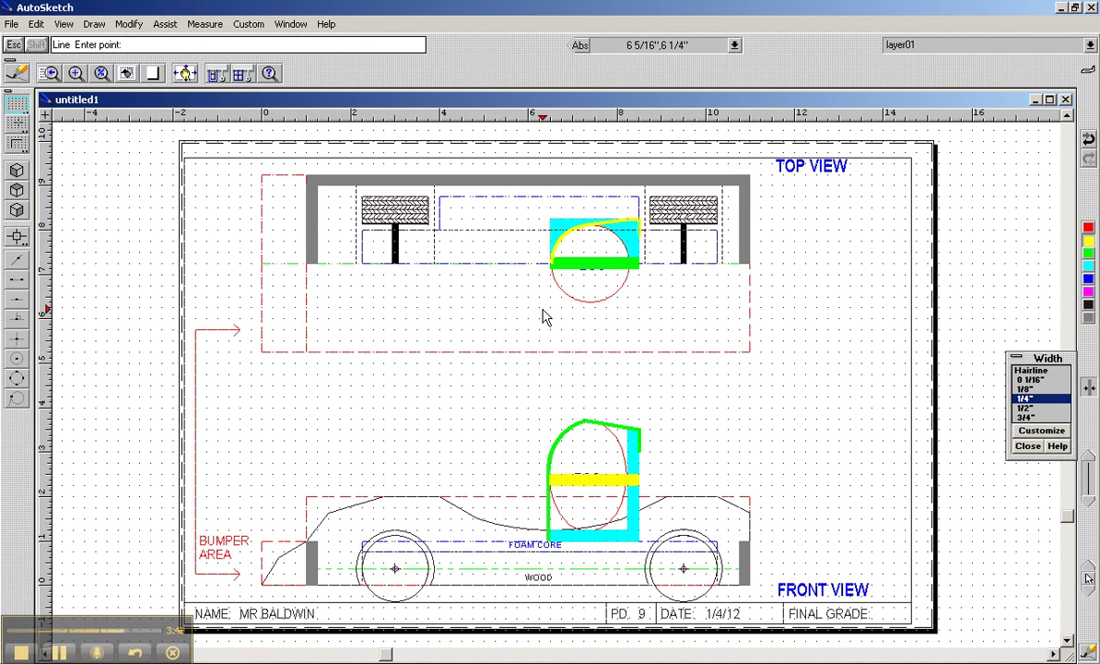